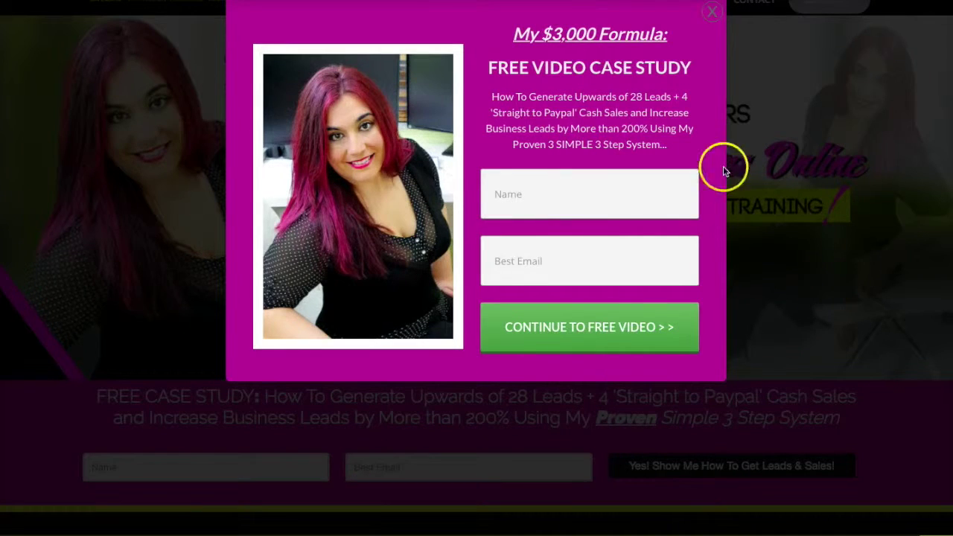
Close the free video case study opt-in popup covering the blogger's homepage.
left_click(715, 14)
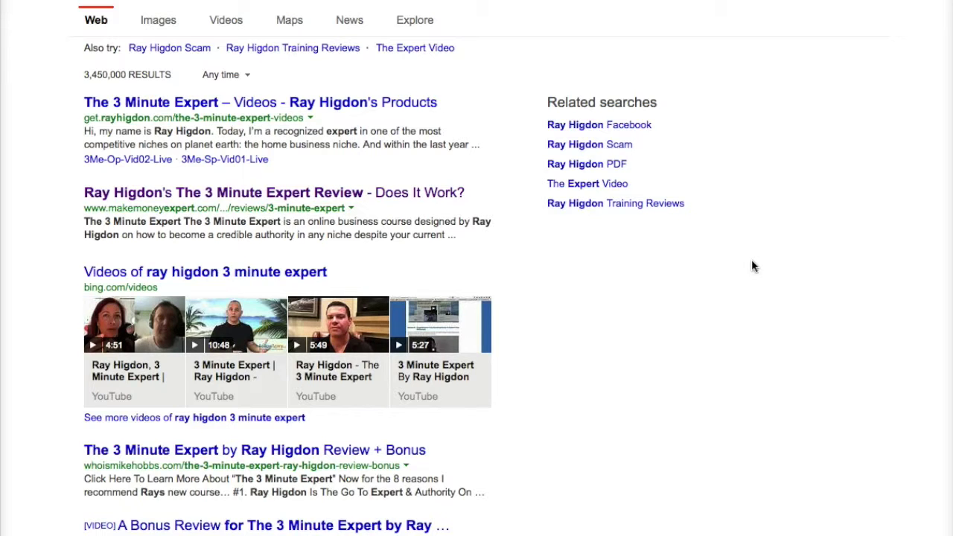
Scroll down the Bing results for 3 Minute Expert and open the blog's course review result.
scroll(758, 254, "down", 4)
scroll(758, 254, "down", 8)
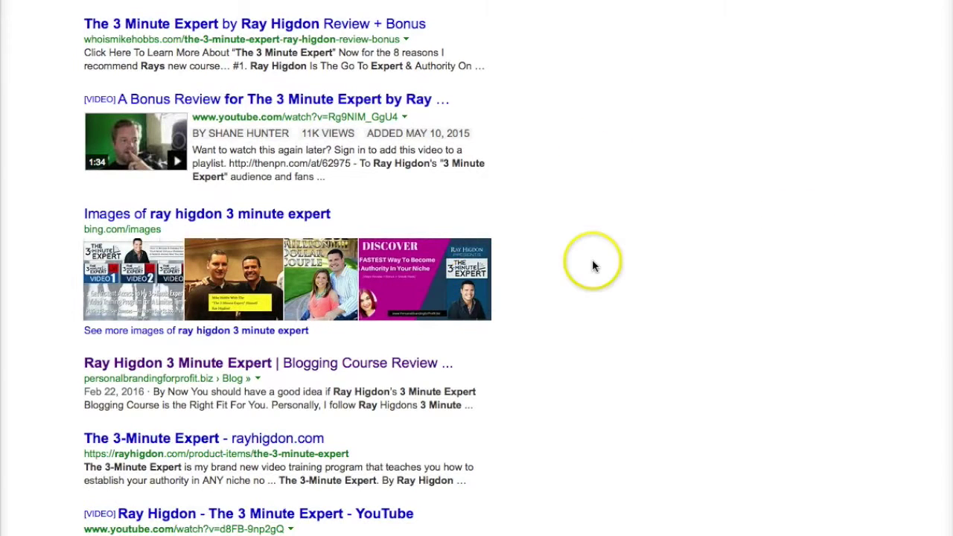
scroll(592, 261, "down", 2)
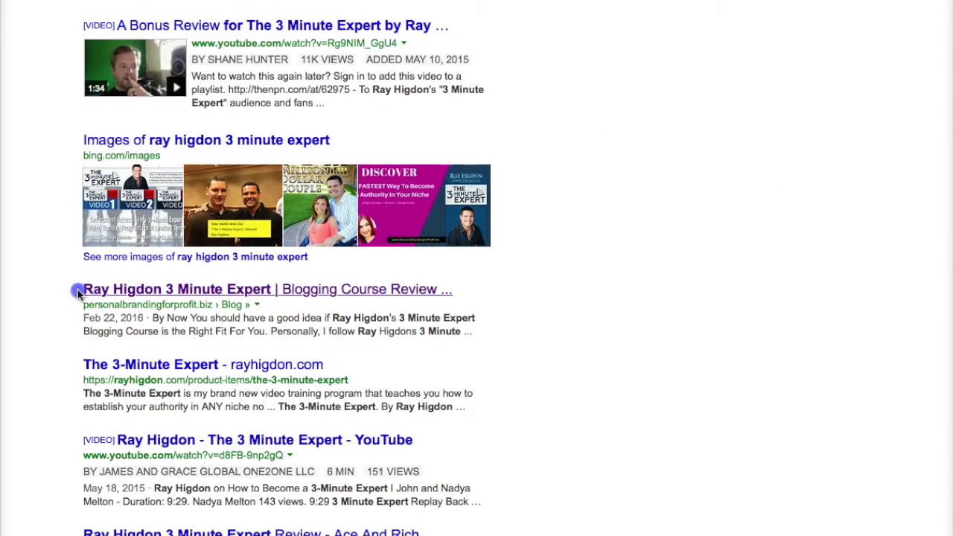
left_click(316, 295)
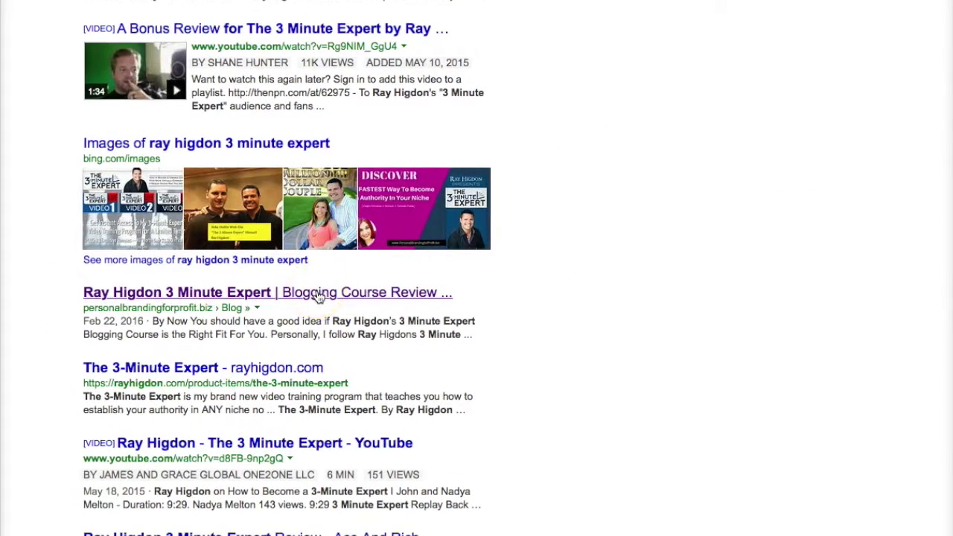
Scroll back through the Bing results to preview the blog's DISCOVER image among the top images.
scroll(318, 297, "up", 1)
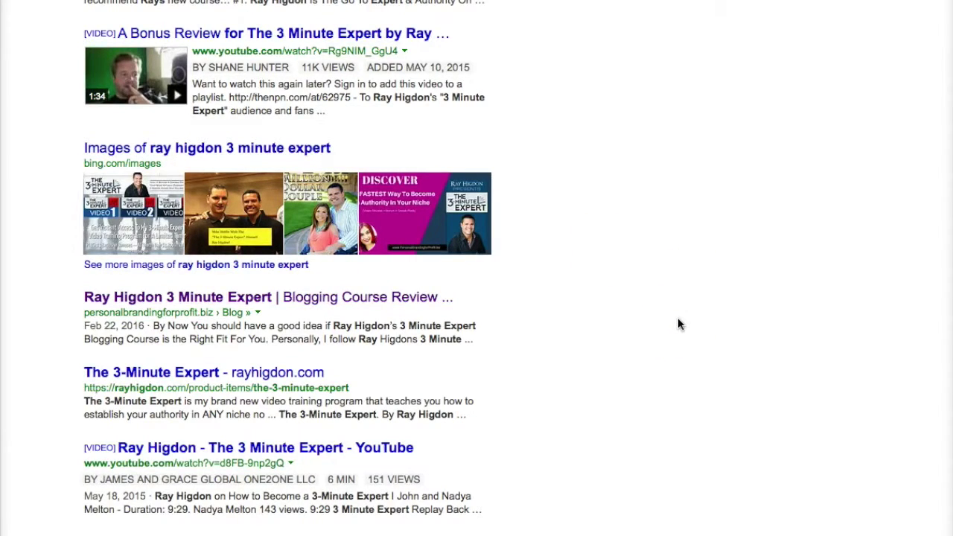
scroll(677, 317, "up", 1)
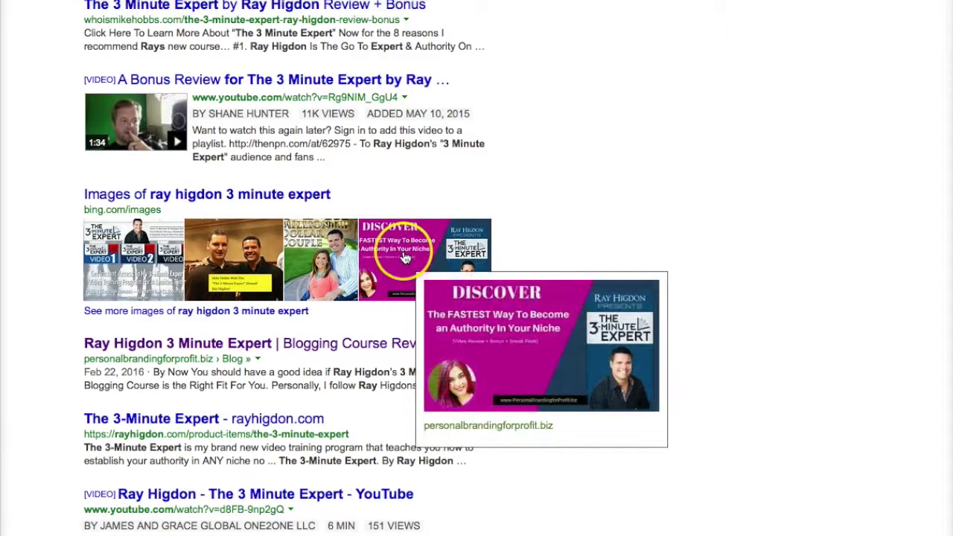
mouse_move(429, 263)
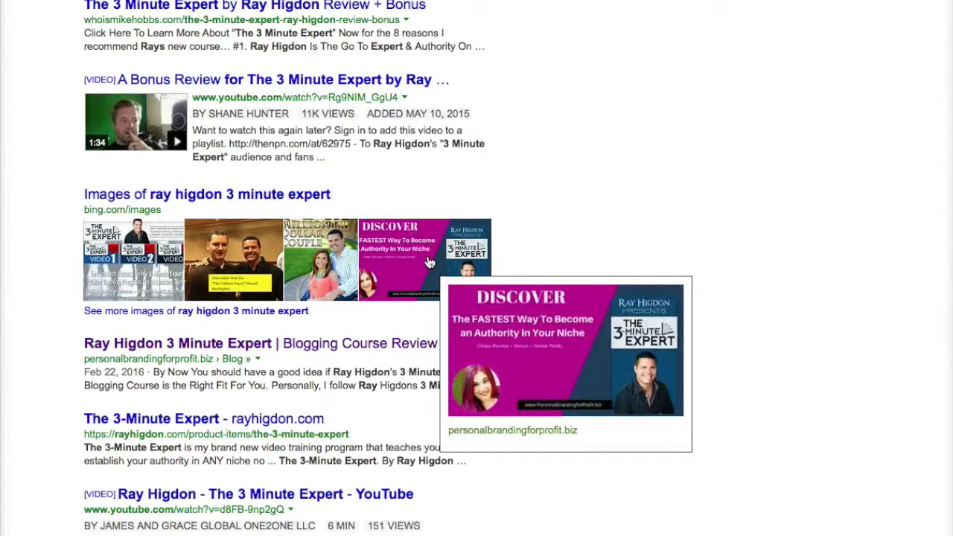
scroll(428, 262, "up", 2)
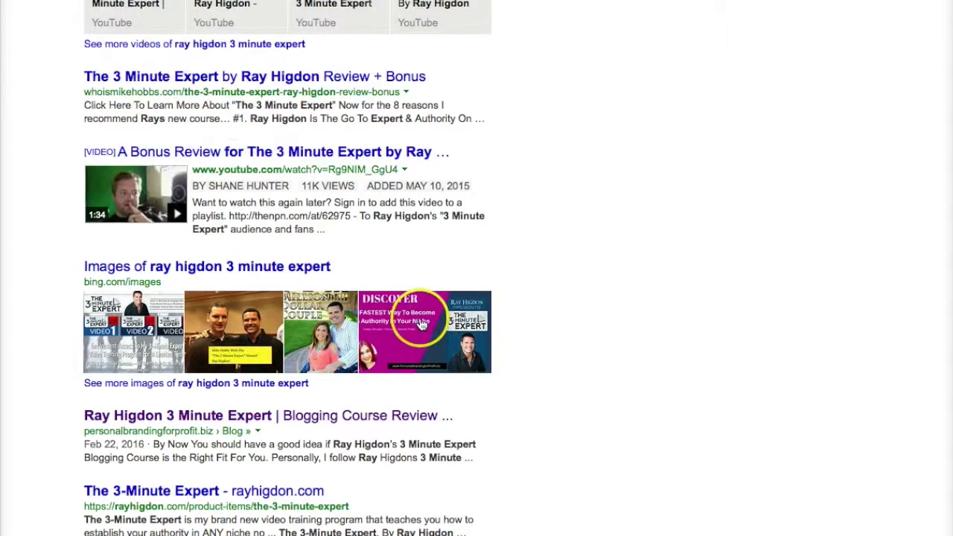
scroll(523, 231, "up", 6)
scroll(540, 234, "up", 2)
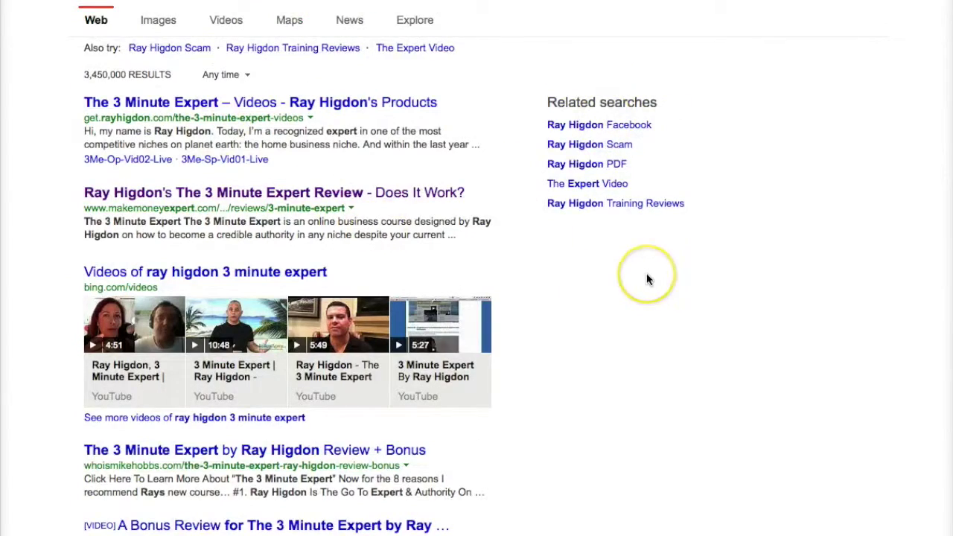
scroll(647, 278, "down", 5)
scroll(647, 279, "down", 4)
scroll(648, 279, "up", 9)
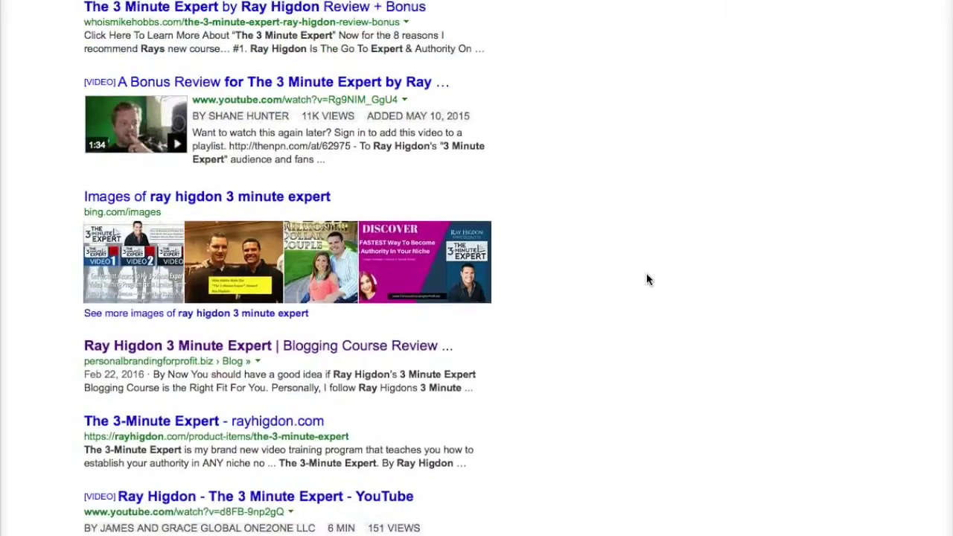
scroll(647, 279, "down", 1)
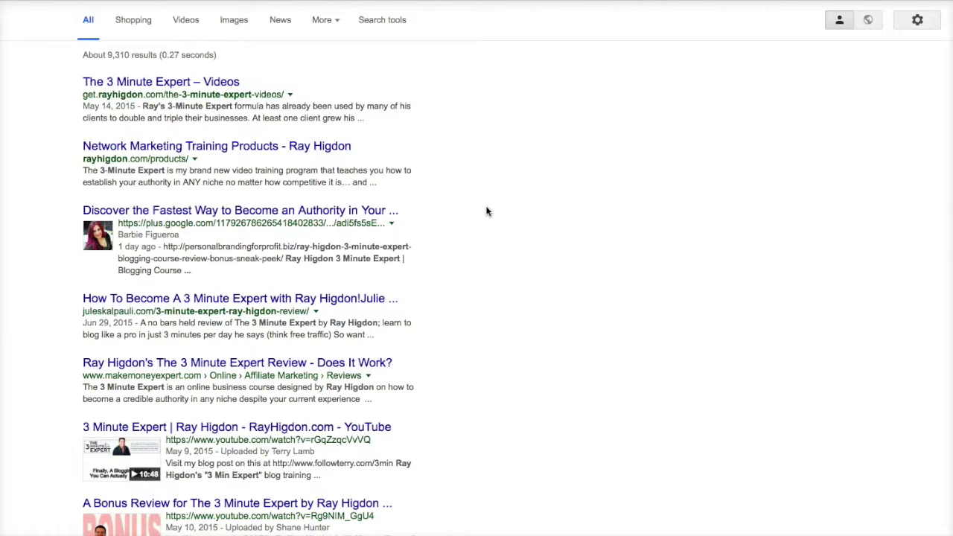
Switch the 'ray higdon 3 minute expert' Google results to Images and scroll to the magenta DISCOVER graphic.
left_click(234, 25)
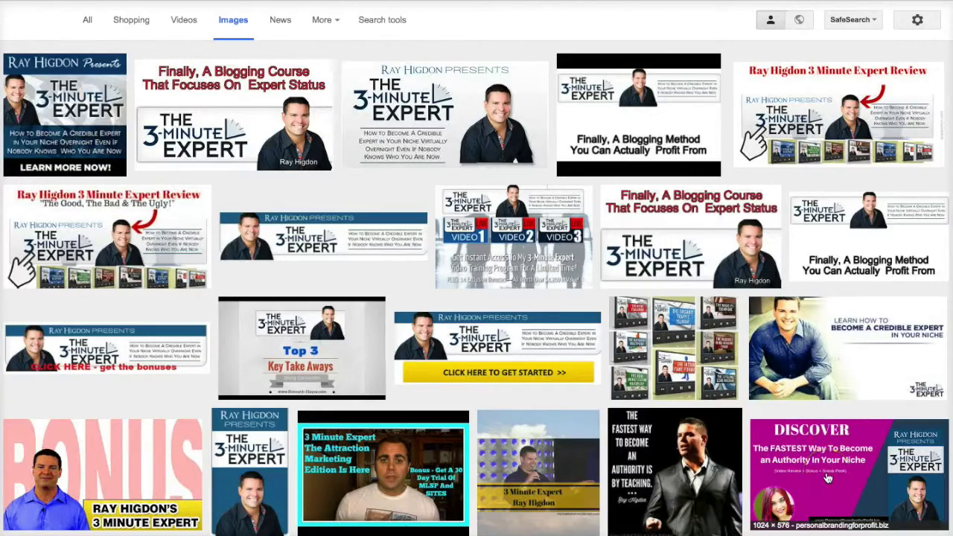
scroll(828, 478, "down", 20)
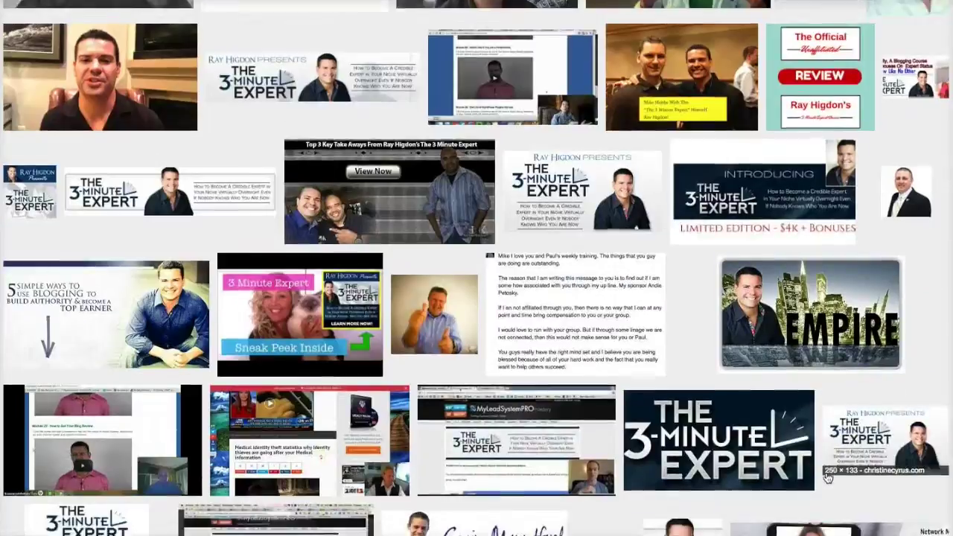
scroll(828, 478, "down", 20)
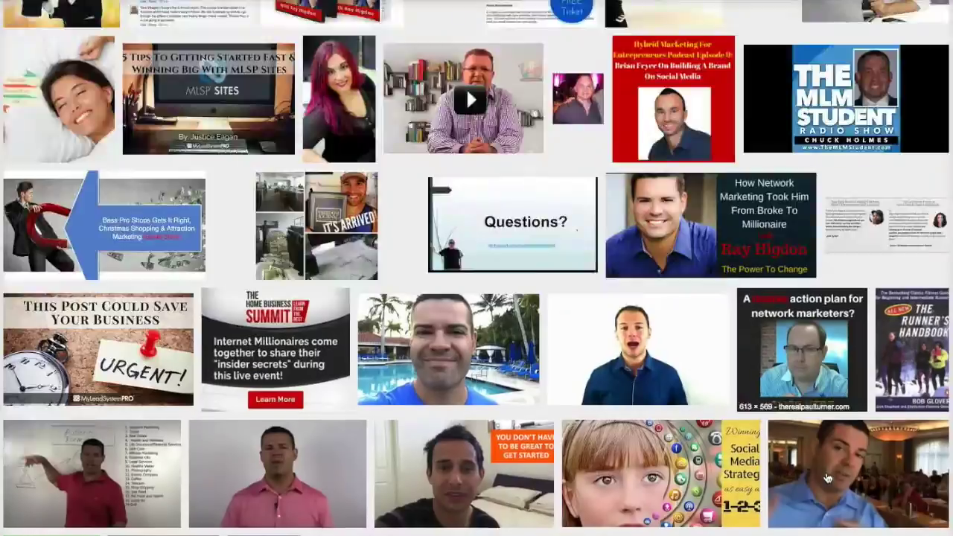
scroll(828, 478, "down", 8)
scroll(828, 478, "up", 10)
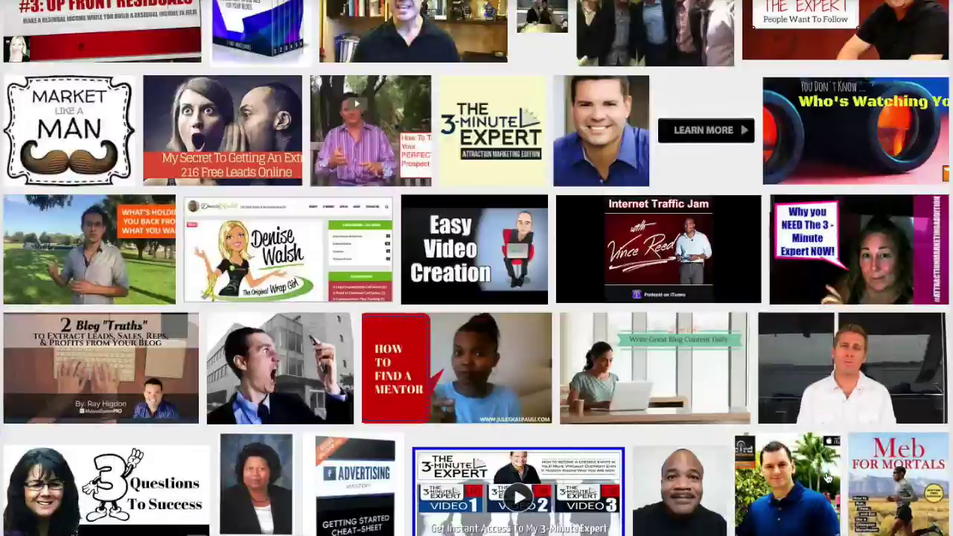
scroll(828, 478, "up", 20)
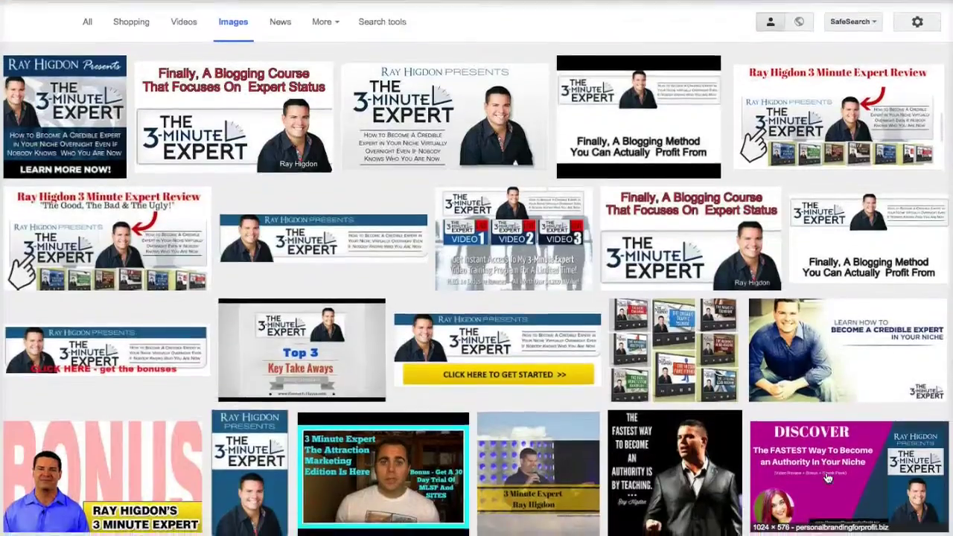
scroll(828, 478, "down", 1)
scroll(828, 478, "up", 1)
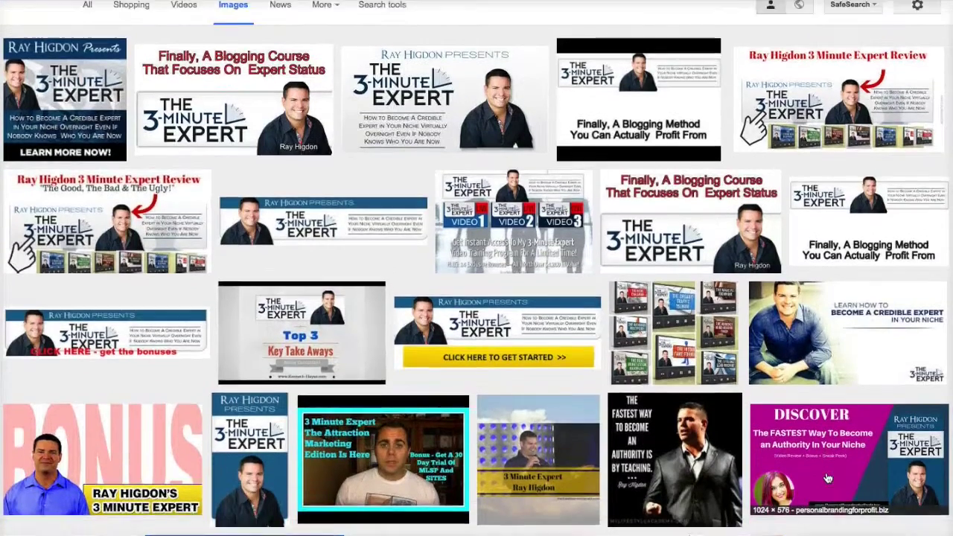
scroll(828, 478, "down", 1)
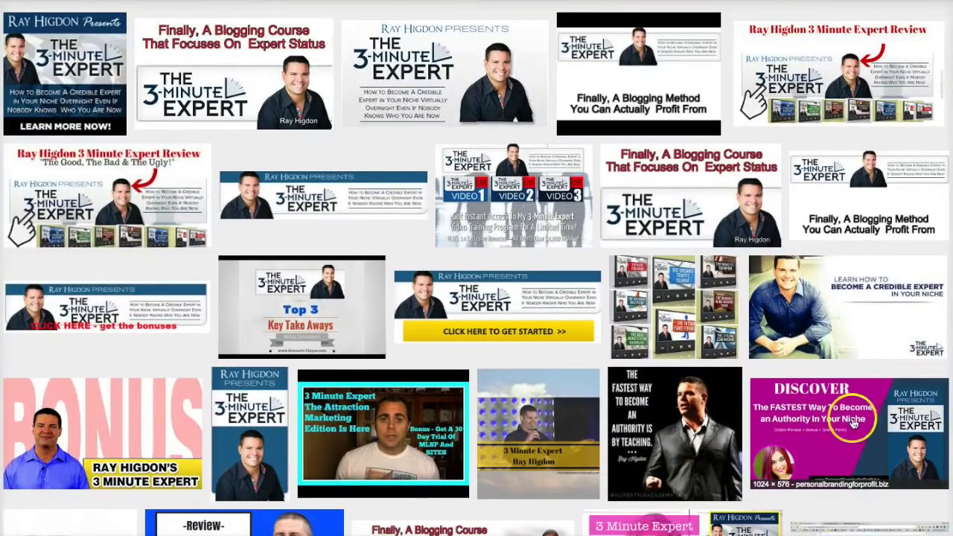
scroll(805, 458, "up", 1)
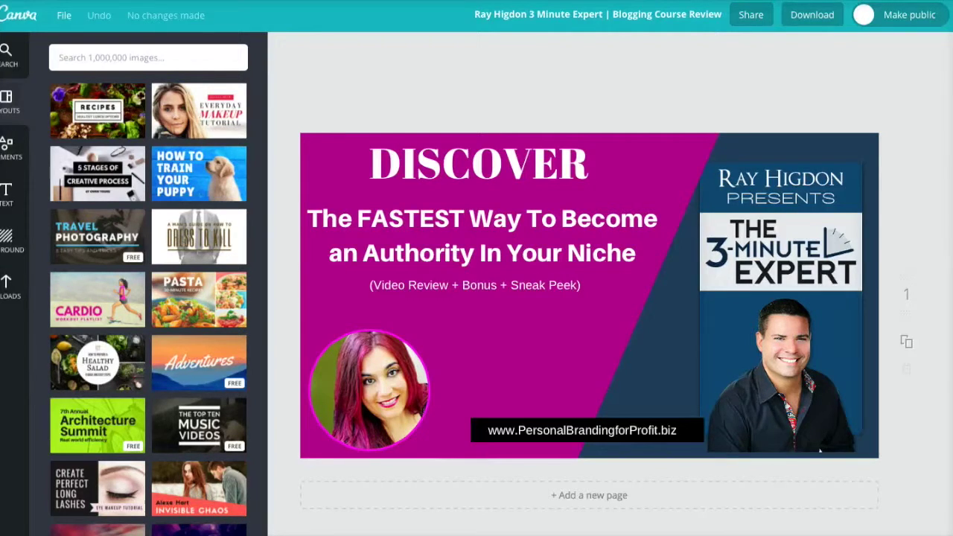
Open the Canva design title and highlight its 'Ray Higdon 3 Minute Expert' part.
left_click(531, 21)
left_click_drag(571, 106, 591, 116)
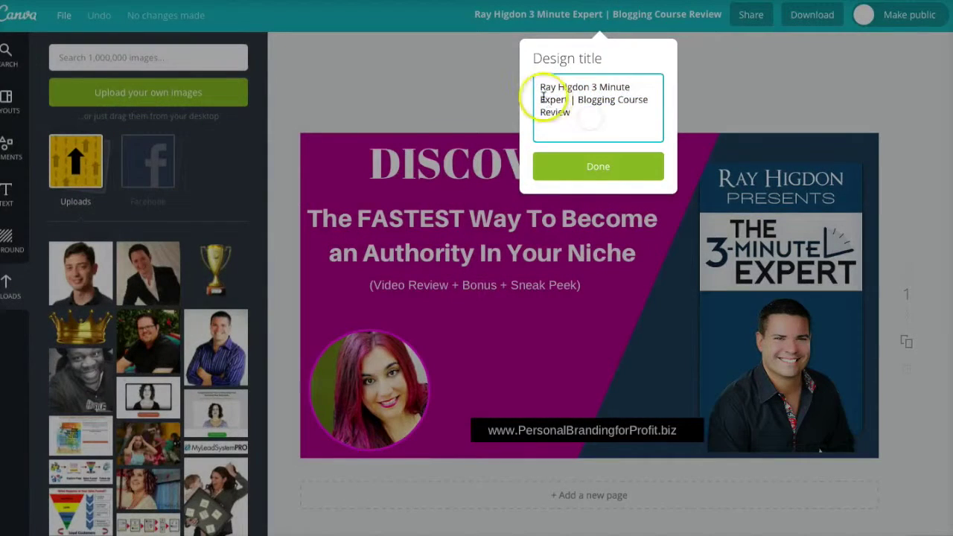
left_click_drag(539, 87, 588, 111)
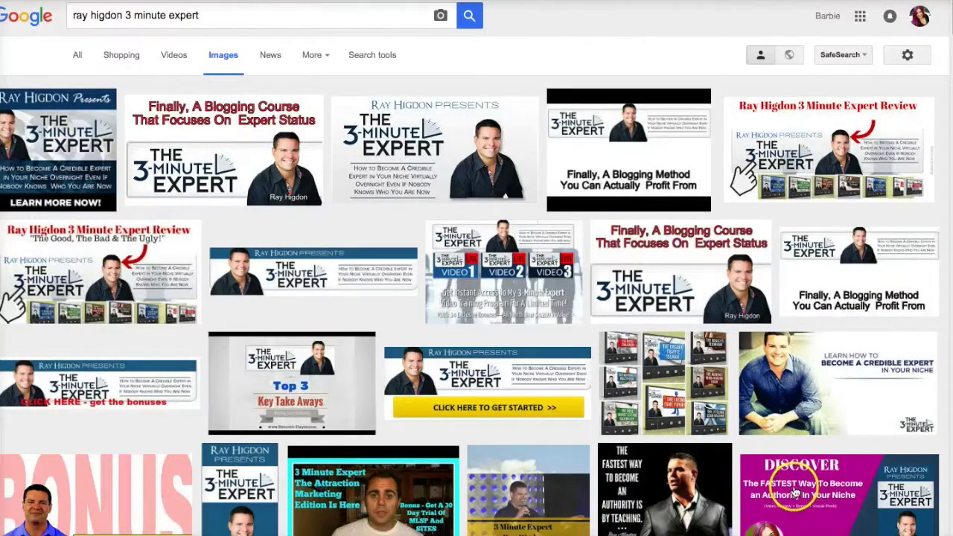
Preview the DISCOVER graphic in Google Images and follow it to its source blog post.
scroll(795, 493, "down", 2)
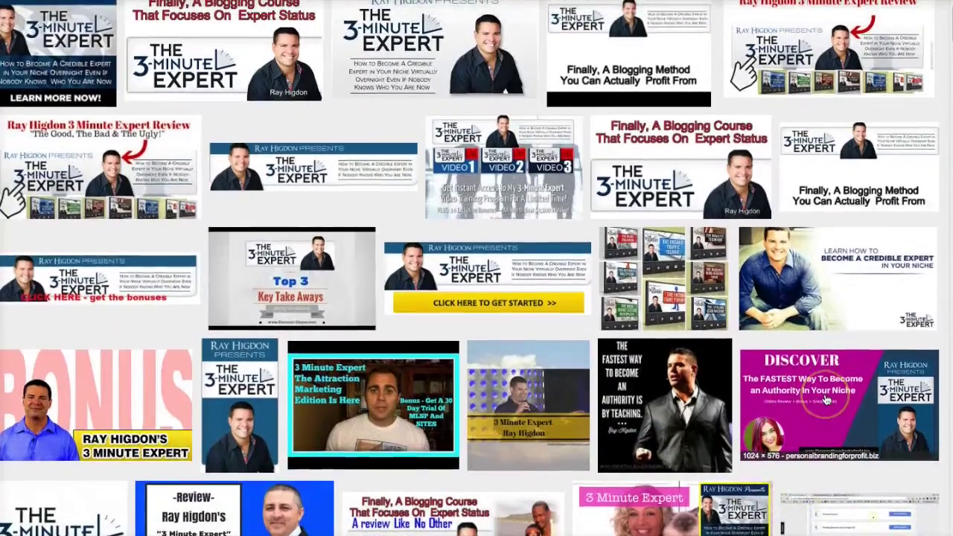
left_click(825, 401)
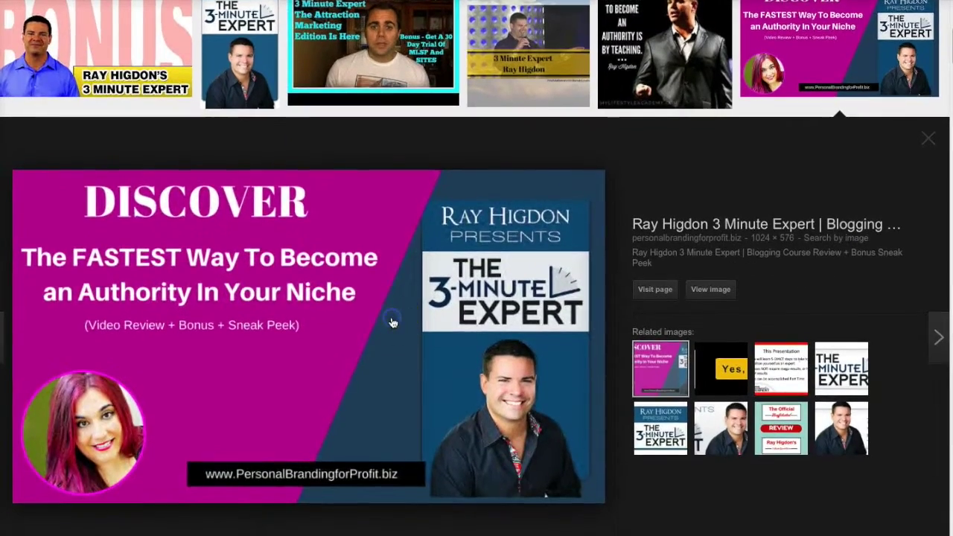
left_click(393, 322)
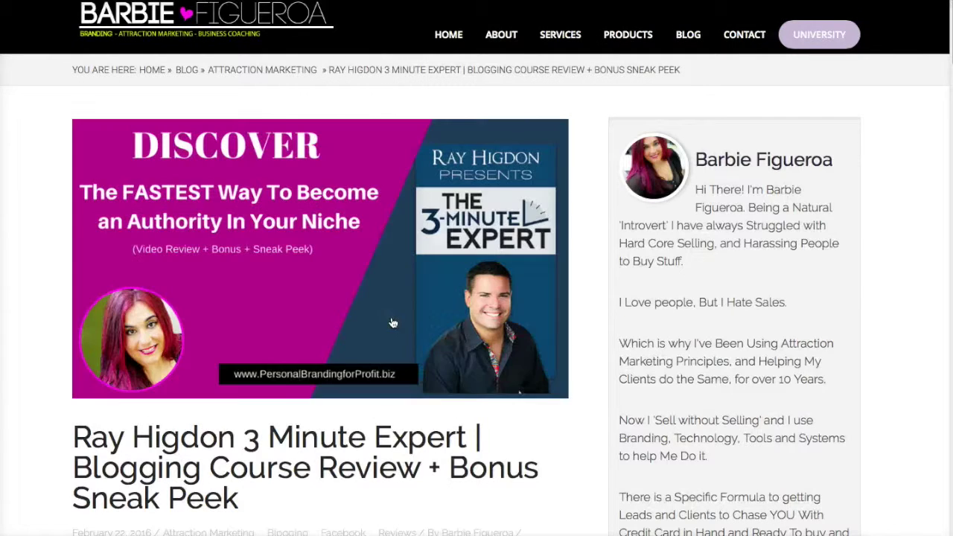
scroll(393, 322, "down", 7)
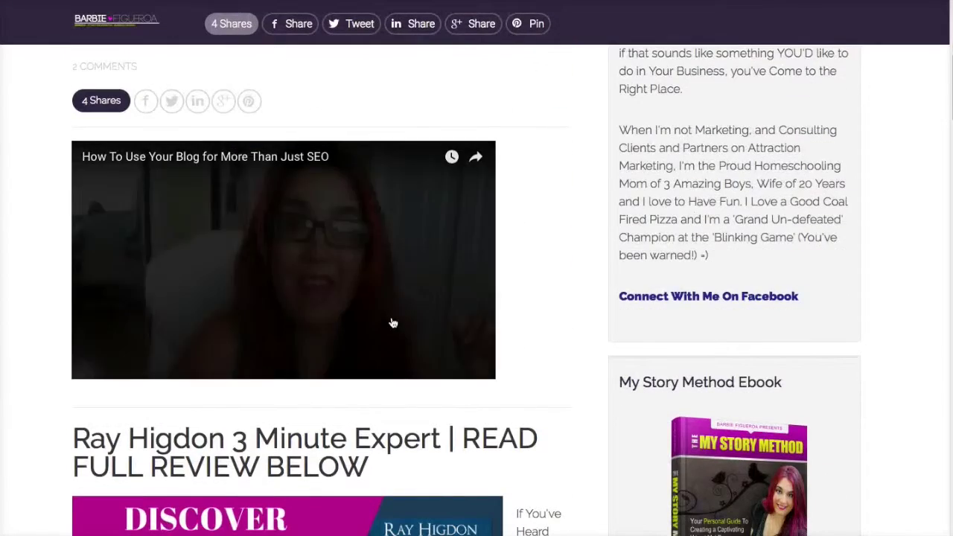
scroll(394, 323, "down", 1)
left_click(289, 263)
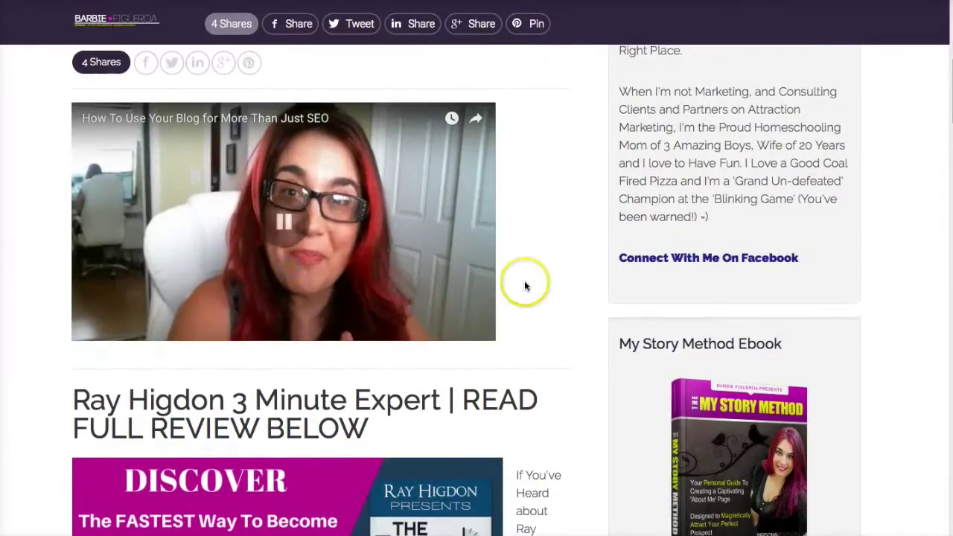
scroll(524, 281, "down", 4)
scroll(524, 281, "up", 10)
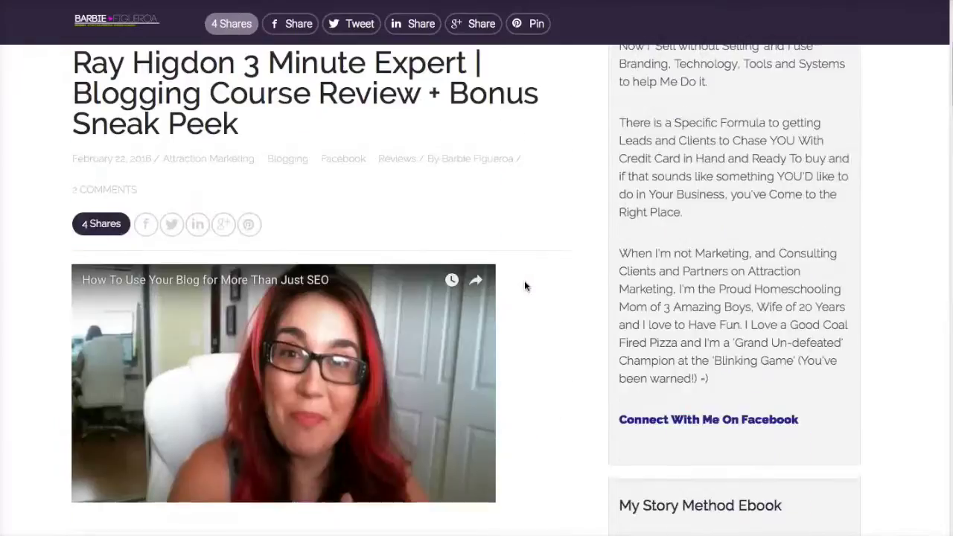
scroll(524, 282, "up", 1)
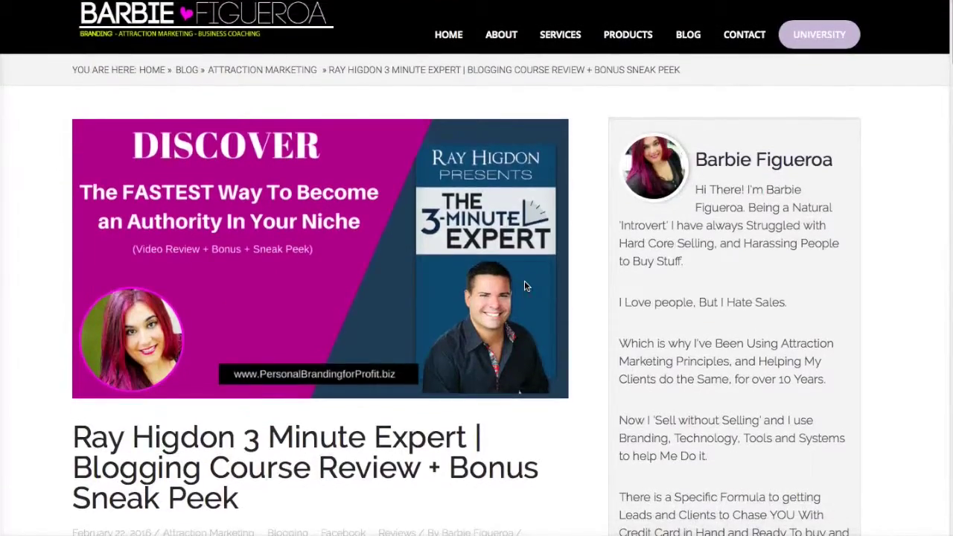
scroll(524, 281, "down", 1)
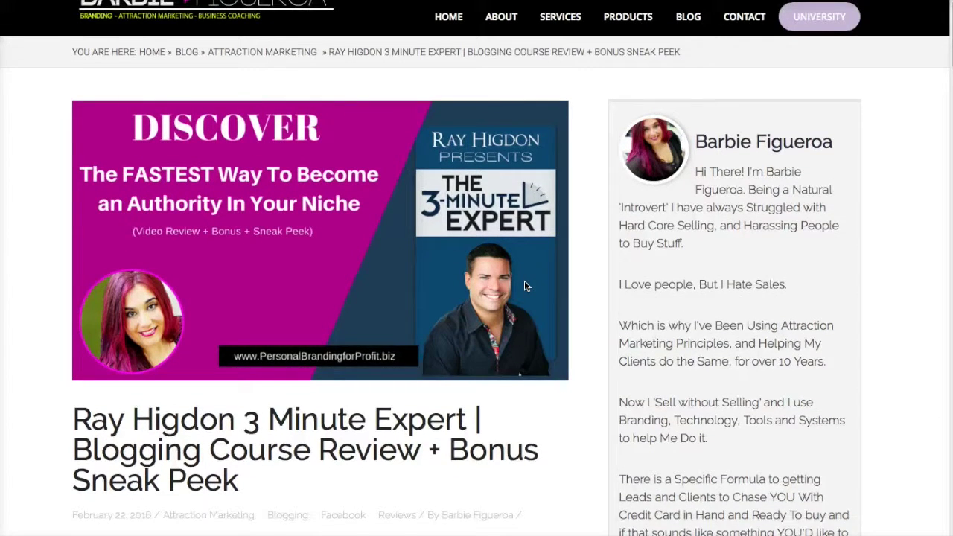
scroll(524, 281, "up", 1)
scroll(524, 286, "down", 1)
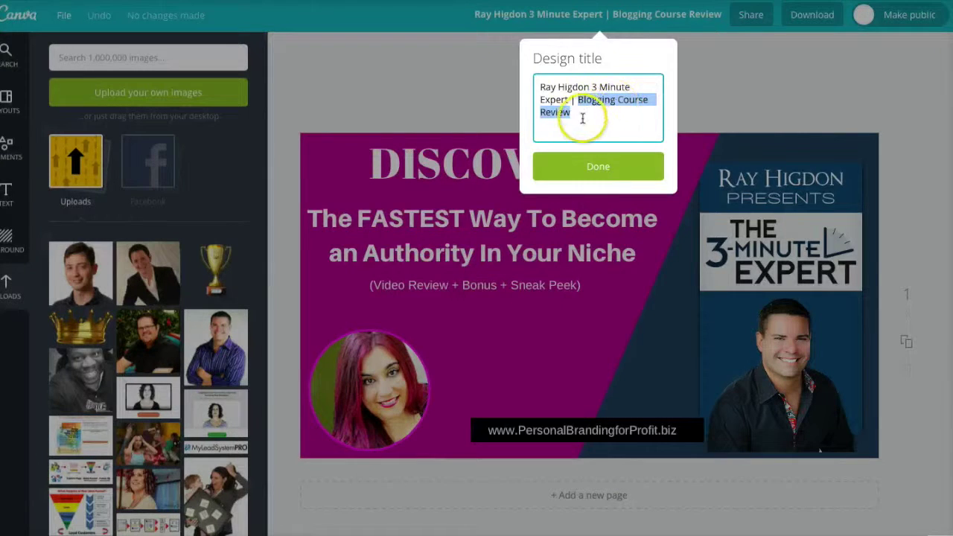
Highlight the full title 'Ray Higdon 3 Minute Expert | Blogging Course Review' in the Design title box.
left_click_drag(587, 117, 542, 85)
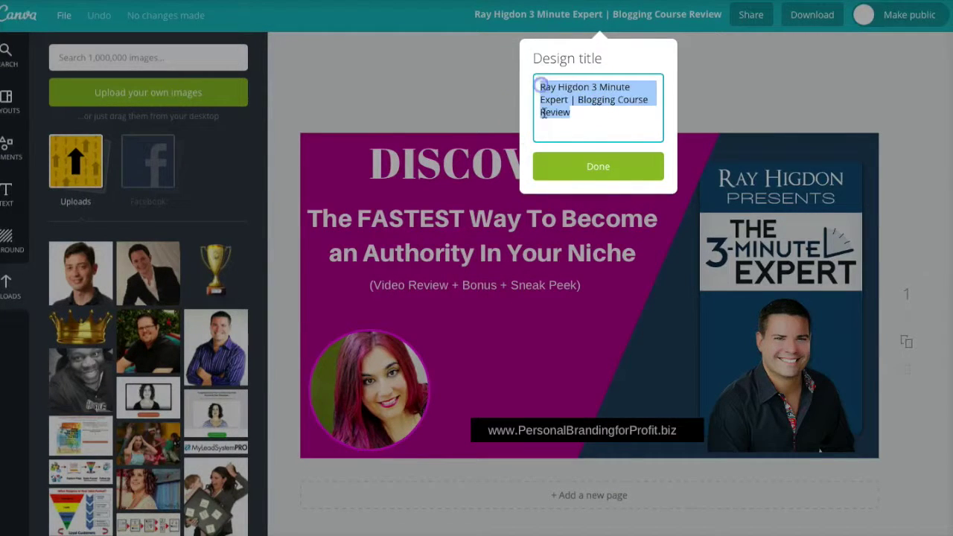